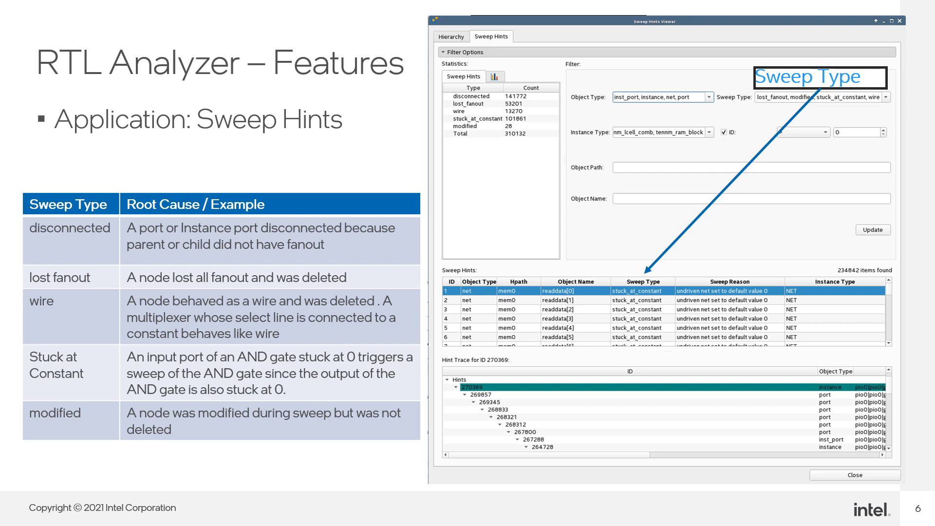
# Advance to slide 7, the Feature Demonstration for debugging Warning(14320) 'Synthesized away node'
pyautogui.press('Right')
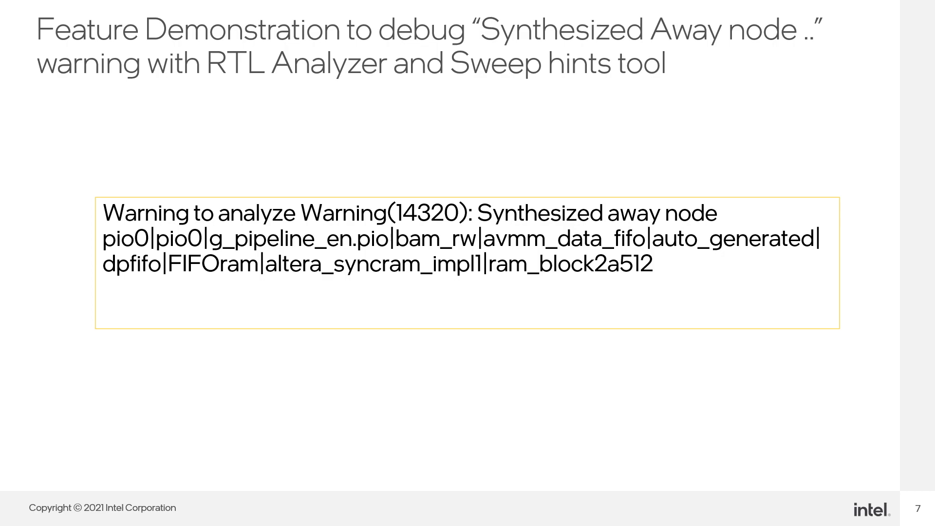
# Advance to the next slide, which holds the RTL Analyzer demo video
pyautogui.press('Right')
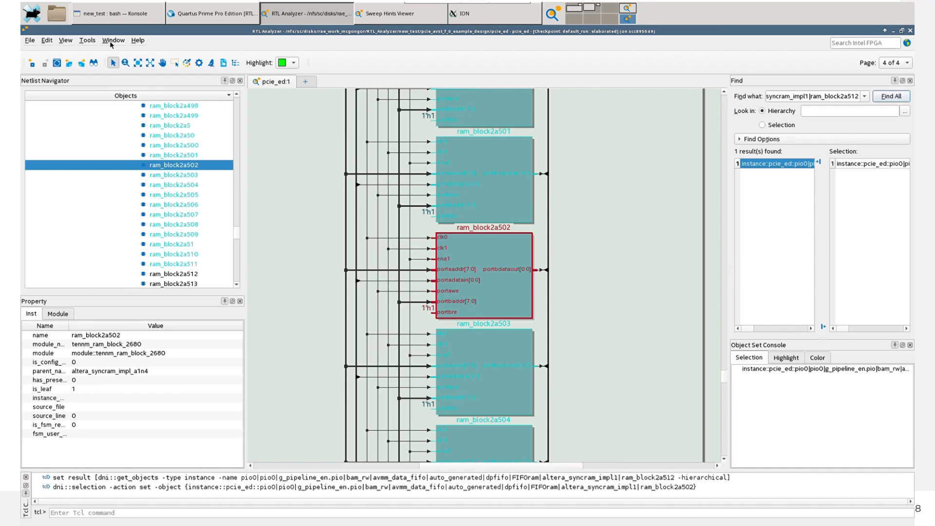
# Open Tools > View Sweep Hints... to list all 234842 sweep hints
pyautogui.click(94, 44)
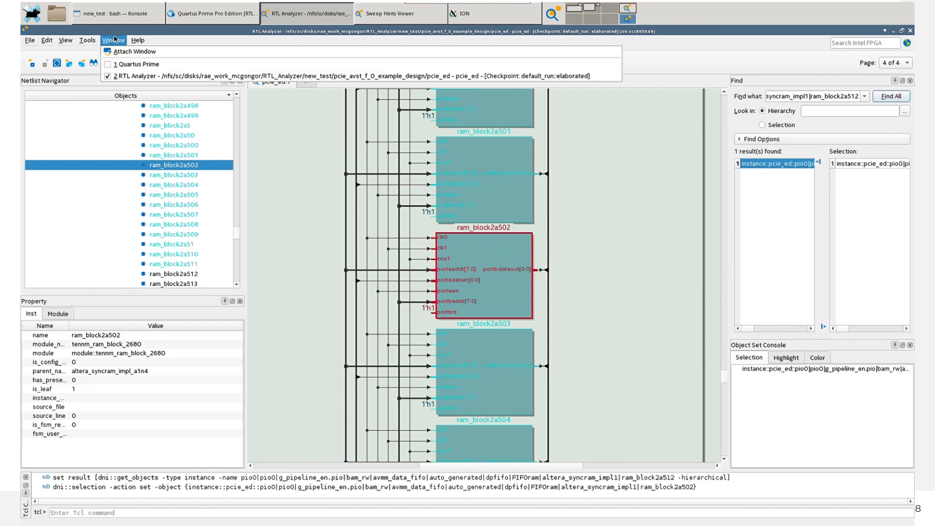
pyautogui.click(109, 100)
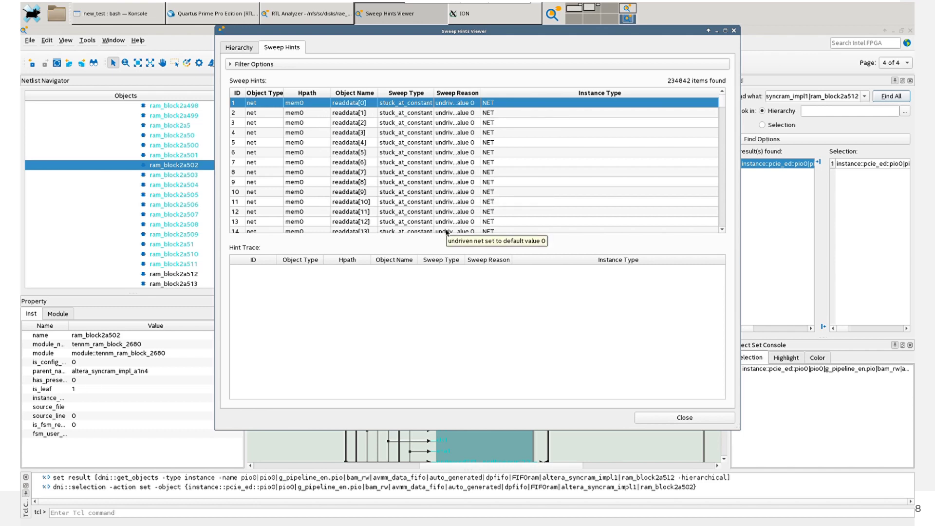
# Widen the Sweep Reason and Sweep Type columns so their text fits
pyautogui.doubleClick(481, 95)
pyautogui.moveTo(591, 99); pyautogui.dragTo(595, 95)
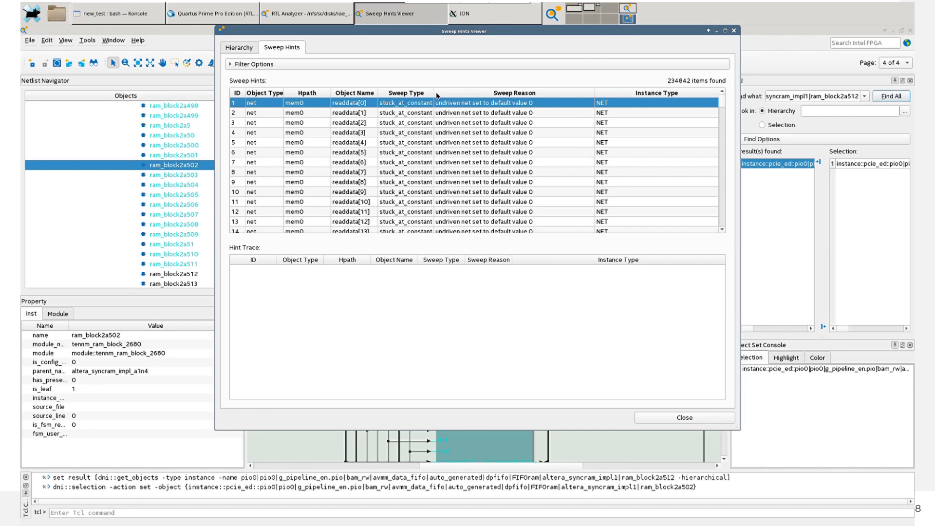
pyautogui.moveTo(435, 95); pyautogui.dragTo(502, 95)
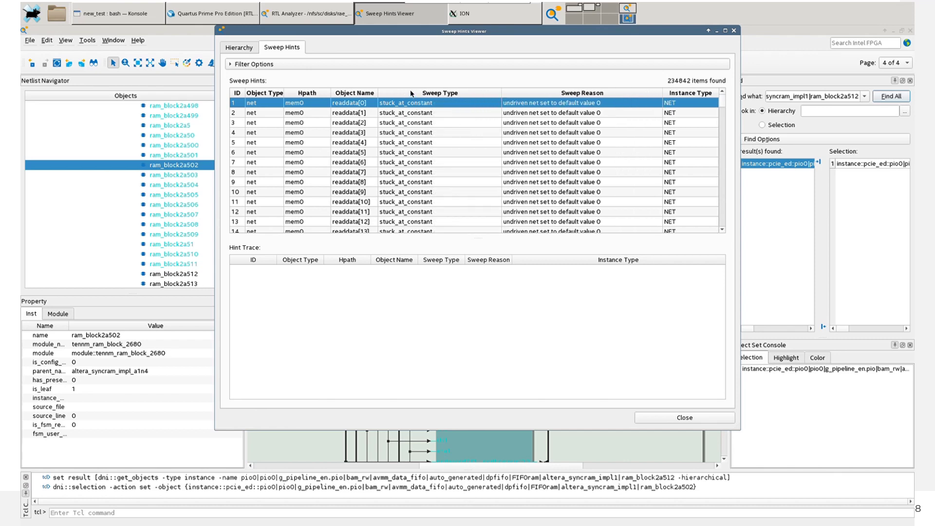
# Filter Object Path by the pasted RAM block path trimmed to end at ram_block
pyautogui.click(278, 64)
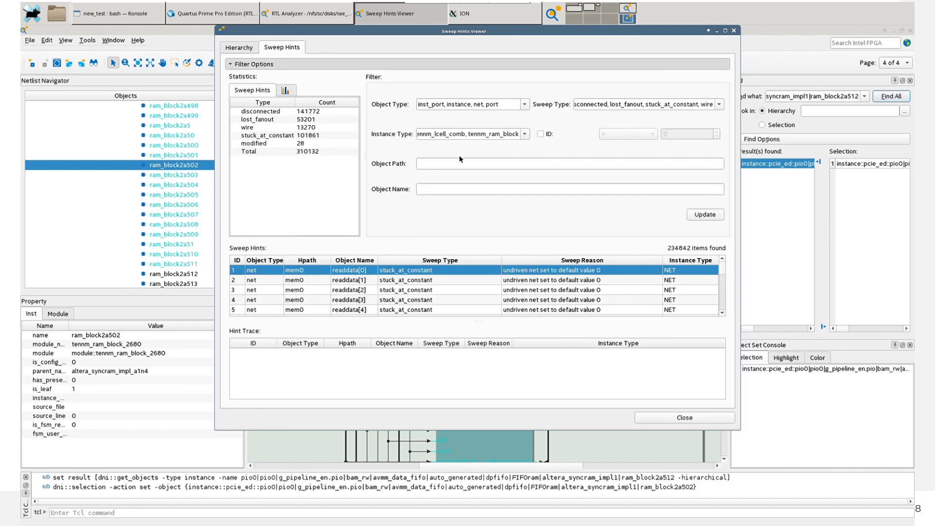
pyautogui.click(458, 164)
pyautogui.hotkey('ctrl', 'v')
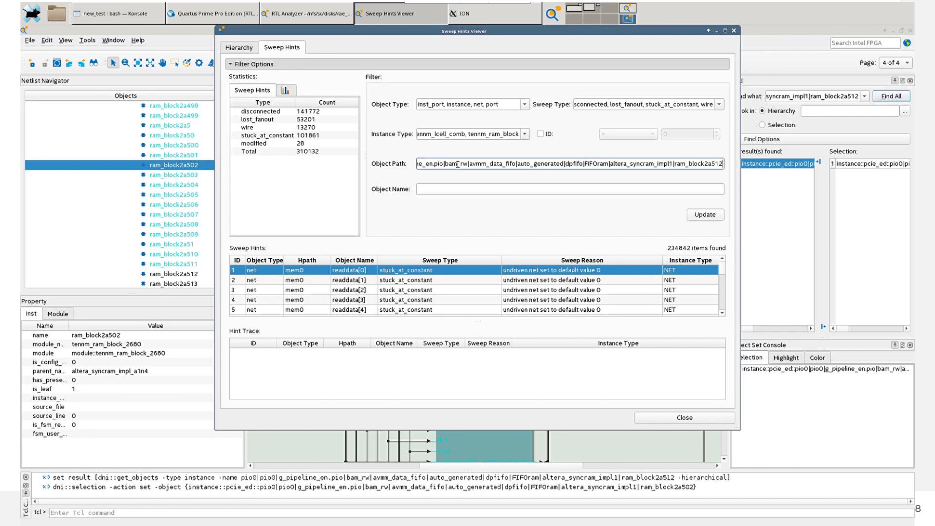
pyautogui.click(721, 216)
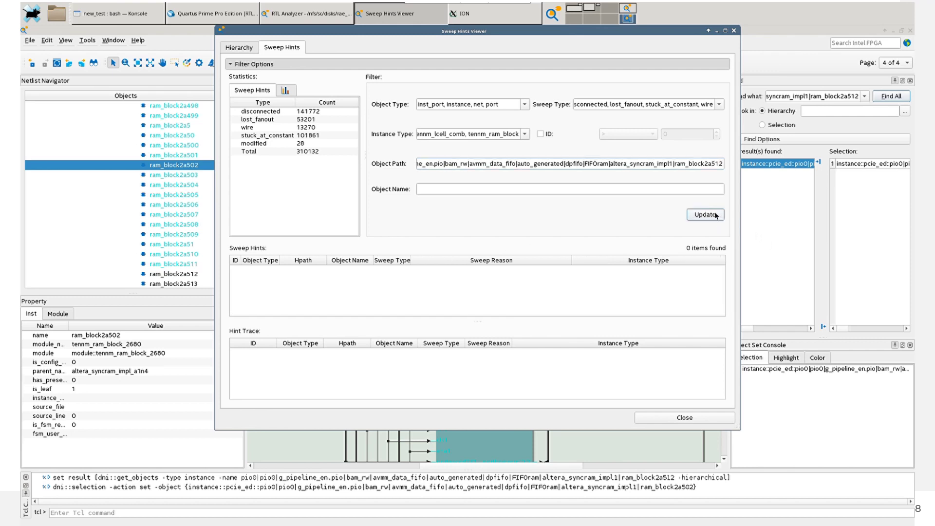
pyautogui.click(724, 166)
pyautogui.press('BackSpace')
pyautogui.press('BackSpace')
pyautogui.press('BackSpace')
pyautogui.press('BackSpace')
pyautogui.press('BackSpace')
pyautogui.press('BackSpace')
pyautogui.press('BackSpace')
pyautogui.press('BackSpace')
pyautogui.press('BackSpace')
pyautogui.press('BackSpace')
pyautogui.press('BackSpace')
pyautogui.press('BackSpace')
pyautogui.press('BackSpace')
pyautogui.press('BackSpace')
pyautogui.press('BackSpace')
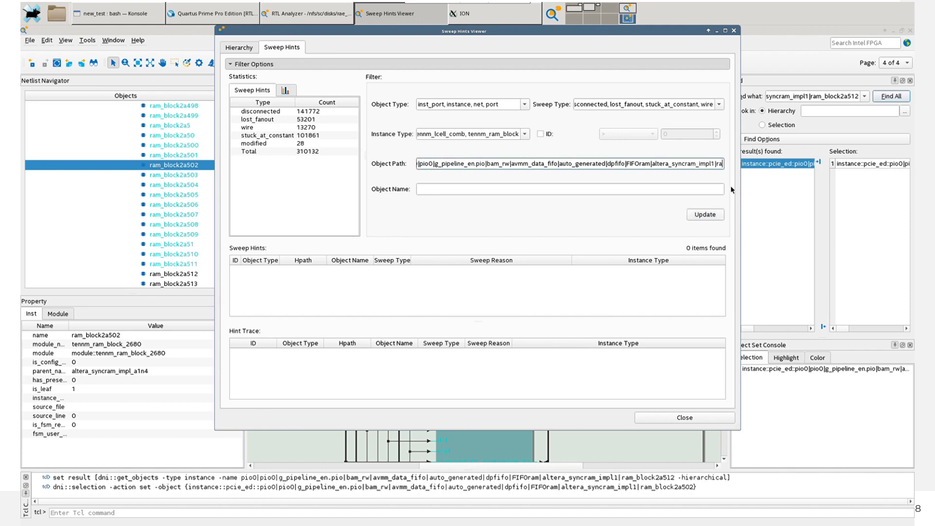
pyautogui.click(721, 218)
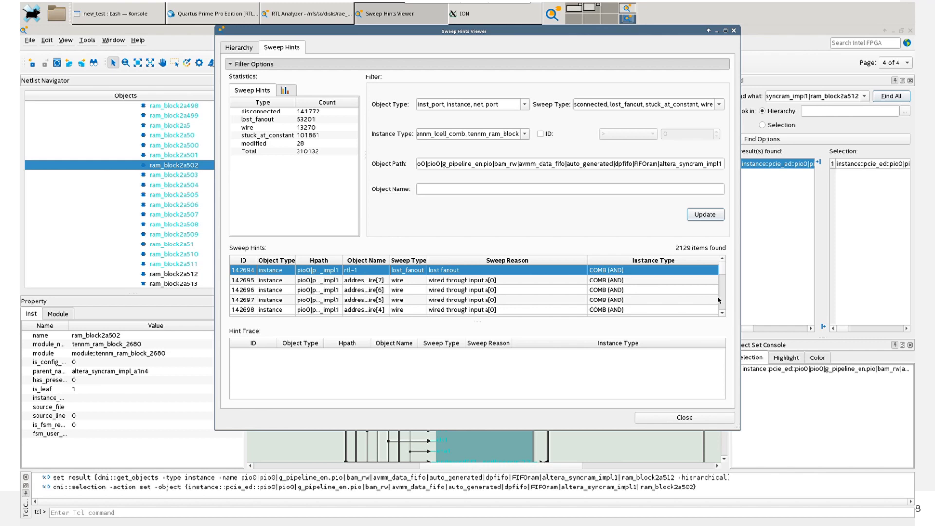
# Scroll the hints table down to the tennm_ram_block lost_fanout rows from ID 270786
pyautogui.scroll(-15, 724, 275)
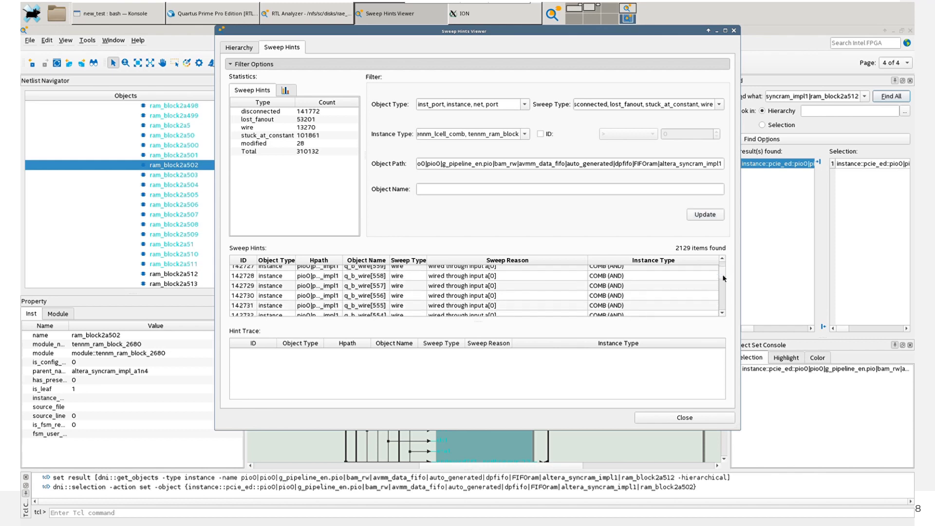
pyautogui.scroll(-20, 724, 280)
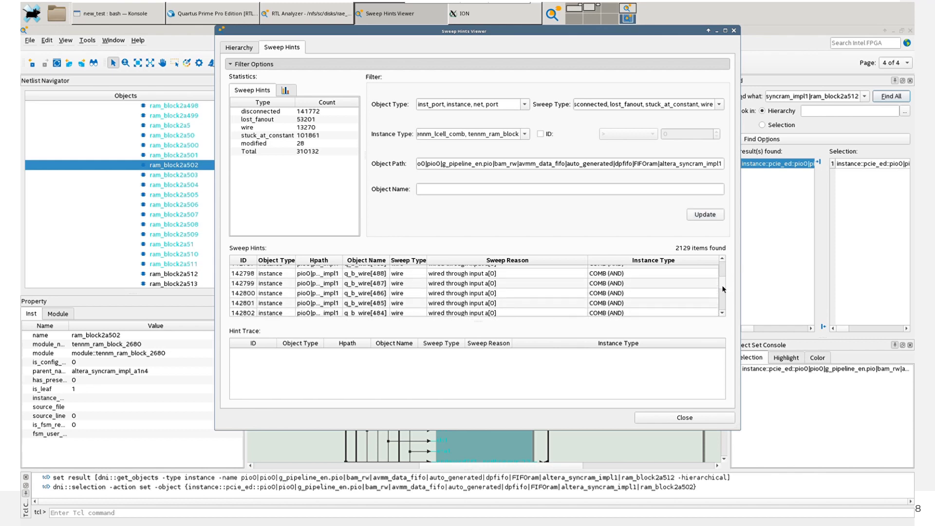
pyautogui.scroll(-20, 724, 294)
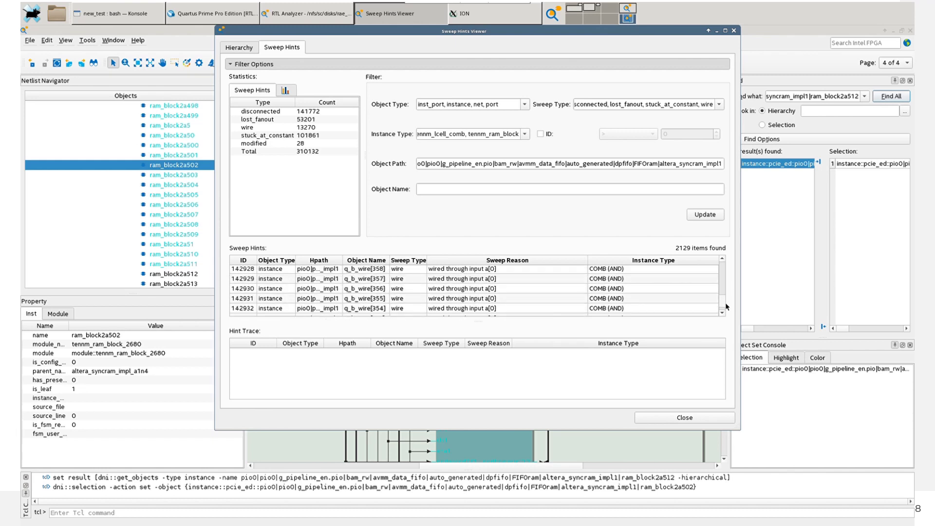
pyautogui.scroll(-20, 727, 311)
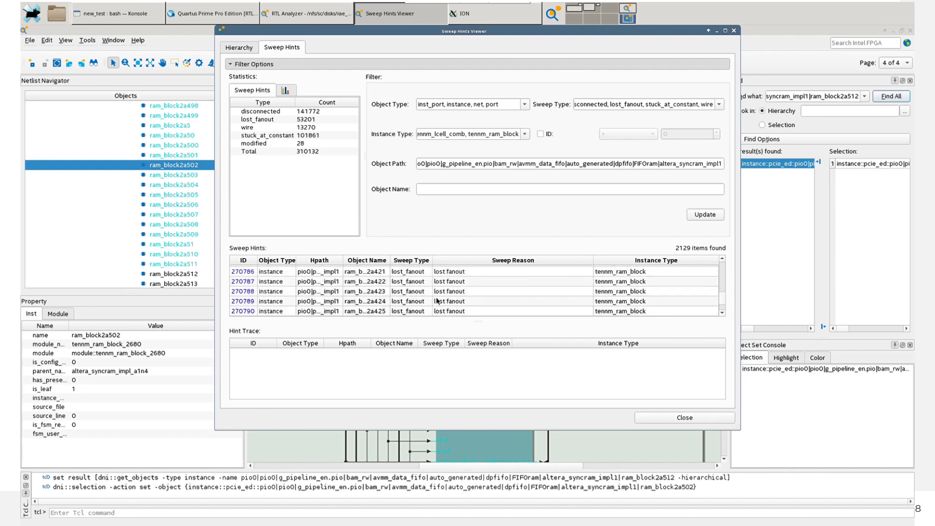
# Show the hint trace for 270788 and select root-cause row 28459, readdata[423]
pyautogui.click(377, 292)
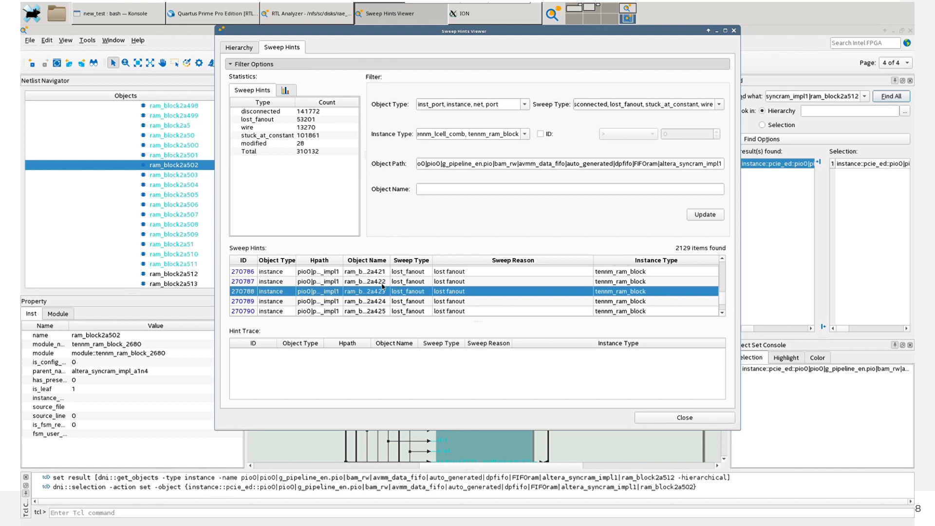
pyautogui.rightClick(379, 292)
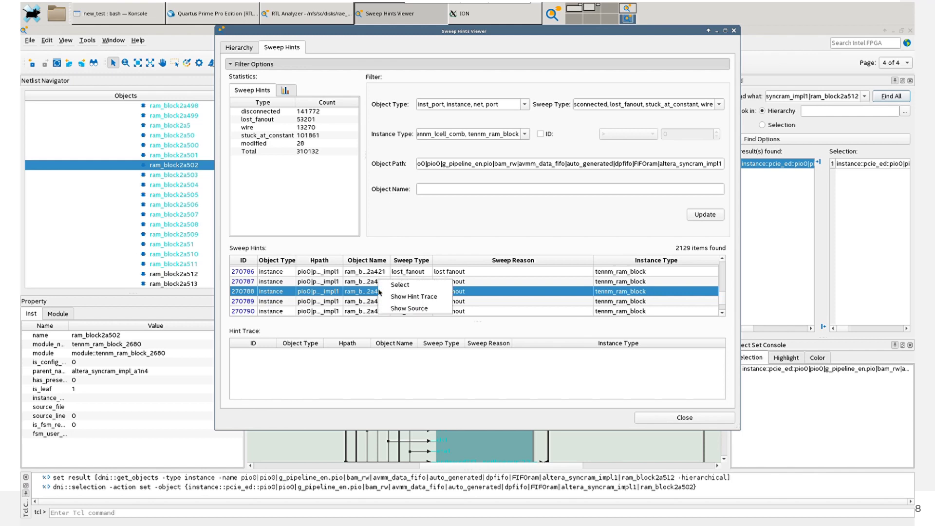
pyautogui.click(420, 303)
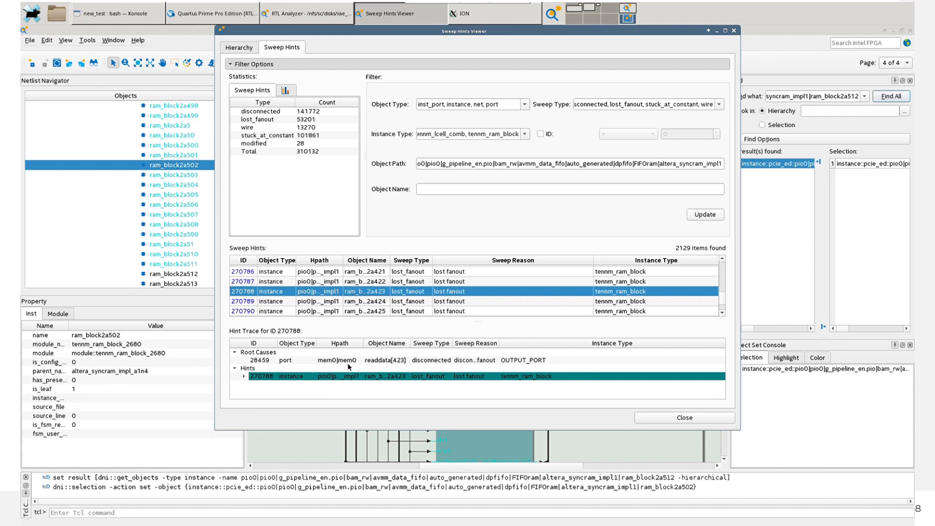
pyautogui.click(342, 361)
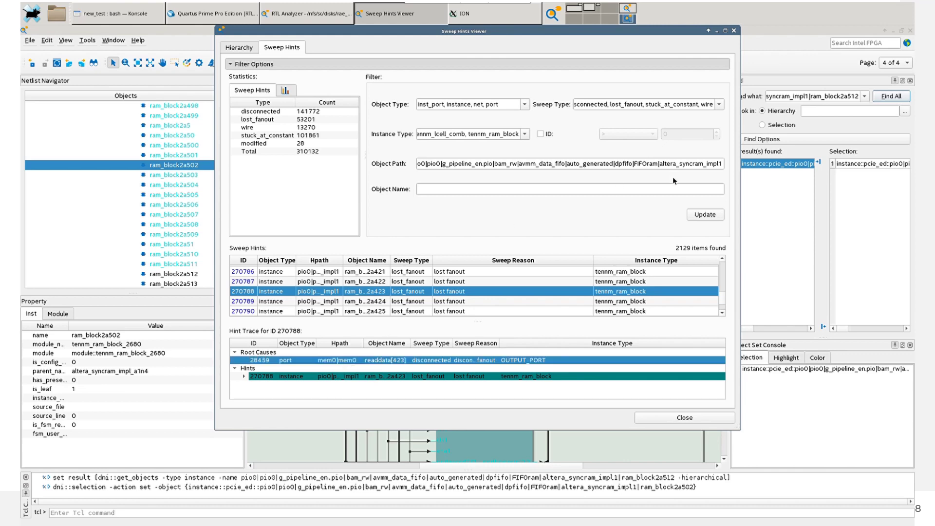
# Replace the Object Path filter with 'mem0' and update the results
pyautogui.tripleClick(661, 169)
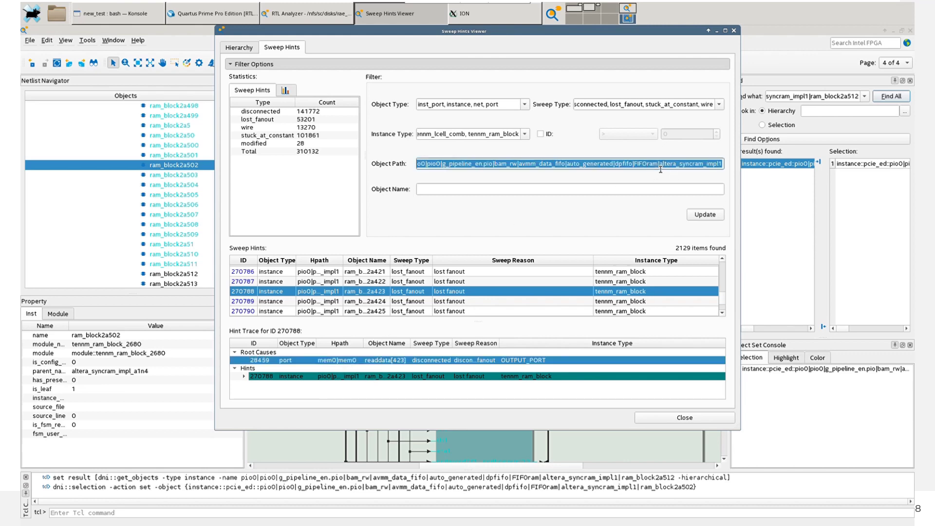
pyautogui.press('BackSpace')
pyautogui.write('mem0')
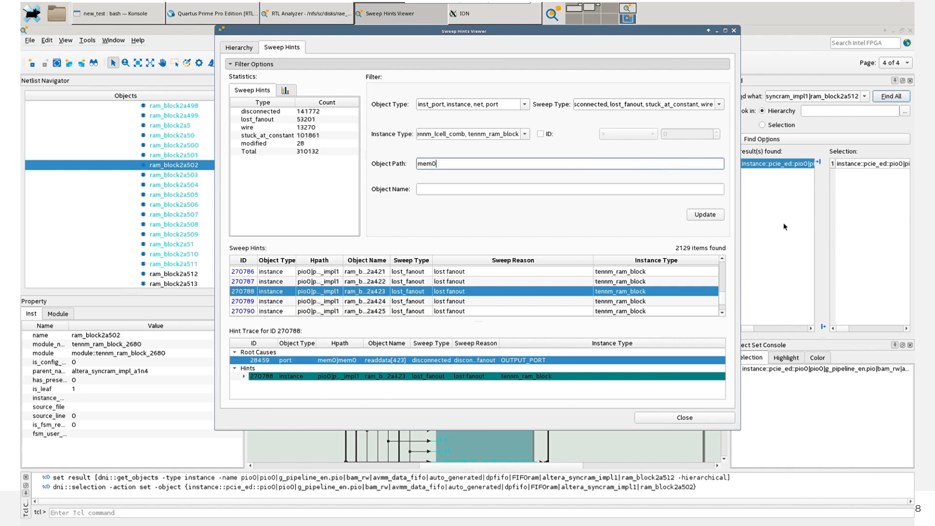
pyautogui.click(698, 218)
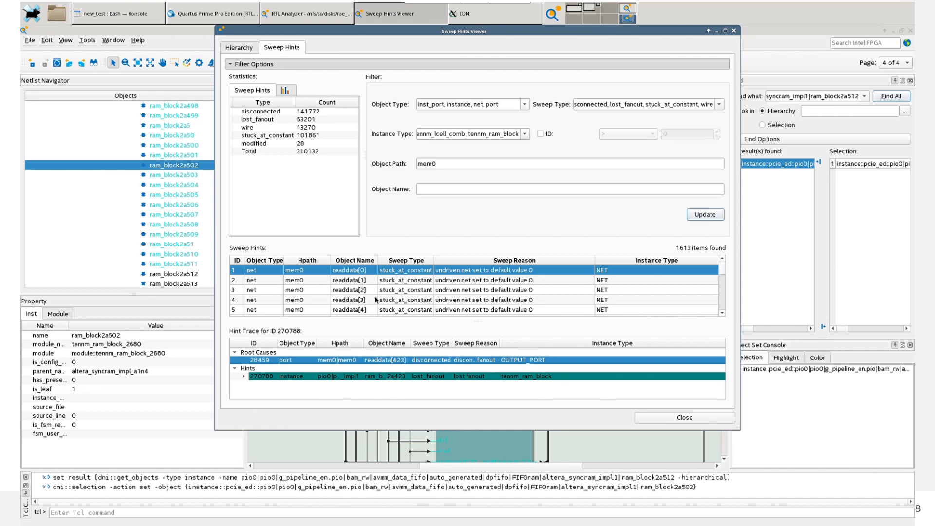
# Open the first mem0 hint's source, pcie_ed_MEM0.v, at the unconnected readdata on line 26
pyautogui.rightClick(359, 263)
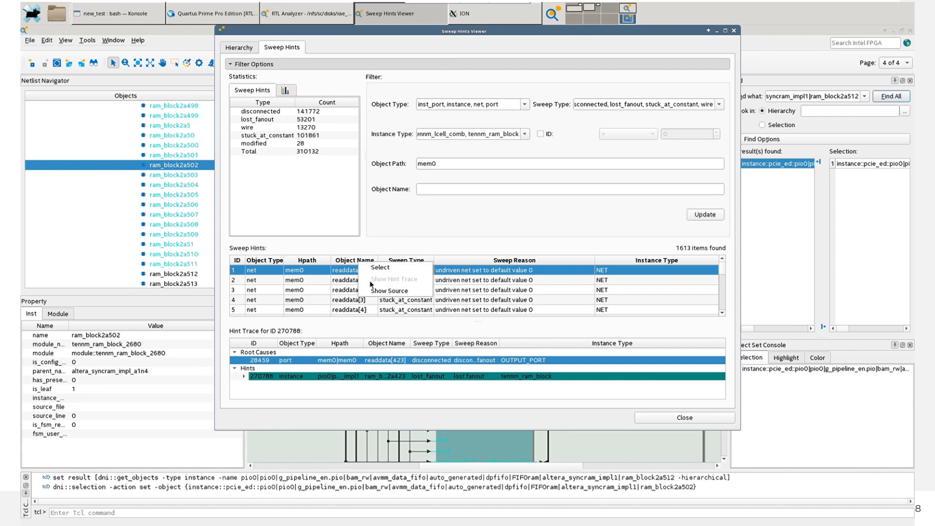
pyautogui.click(383, 291)
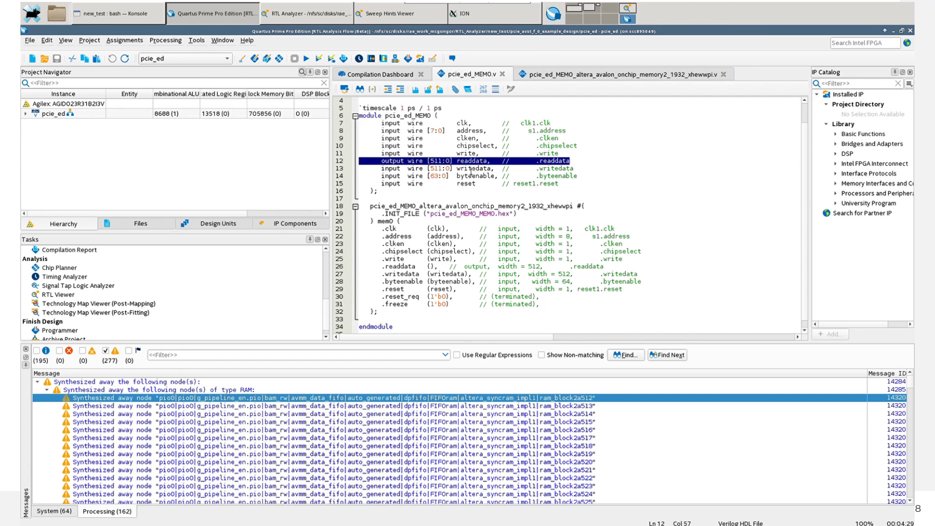
pyautogui.click(431, 268)
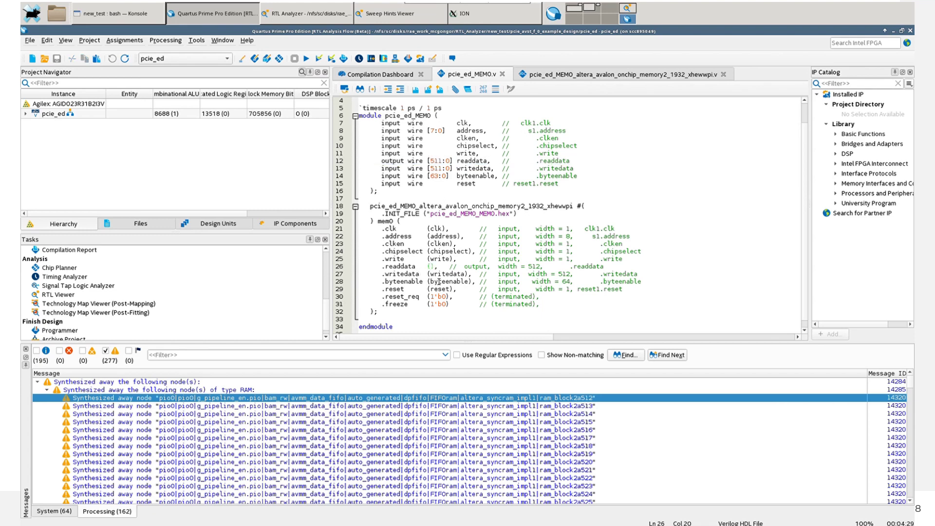